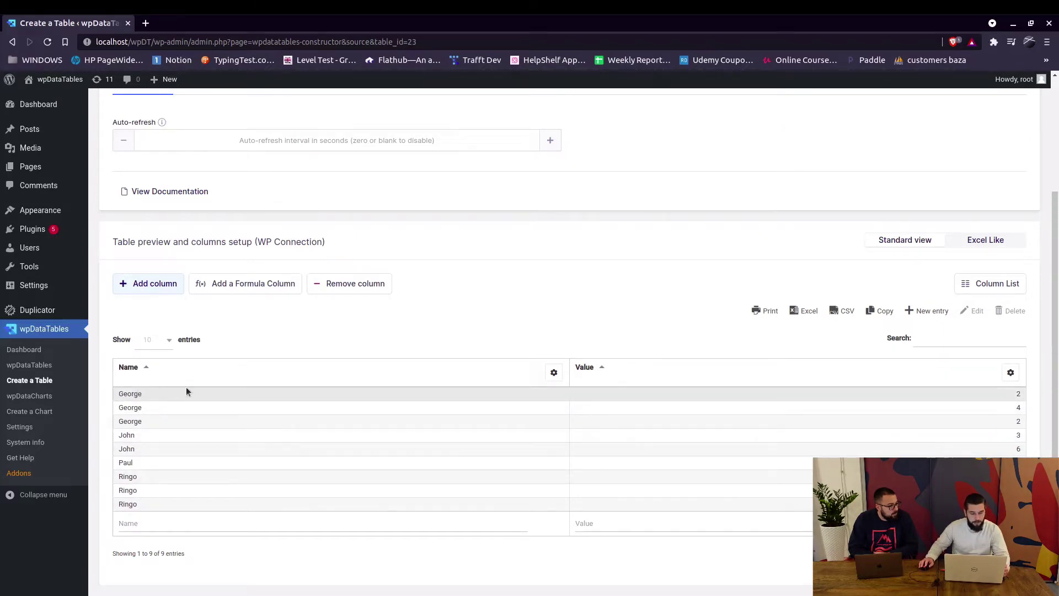
Open the chart creation wizard in a new tab
{"action": "double_click", "coordinate": [131, 393]}
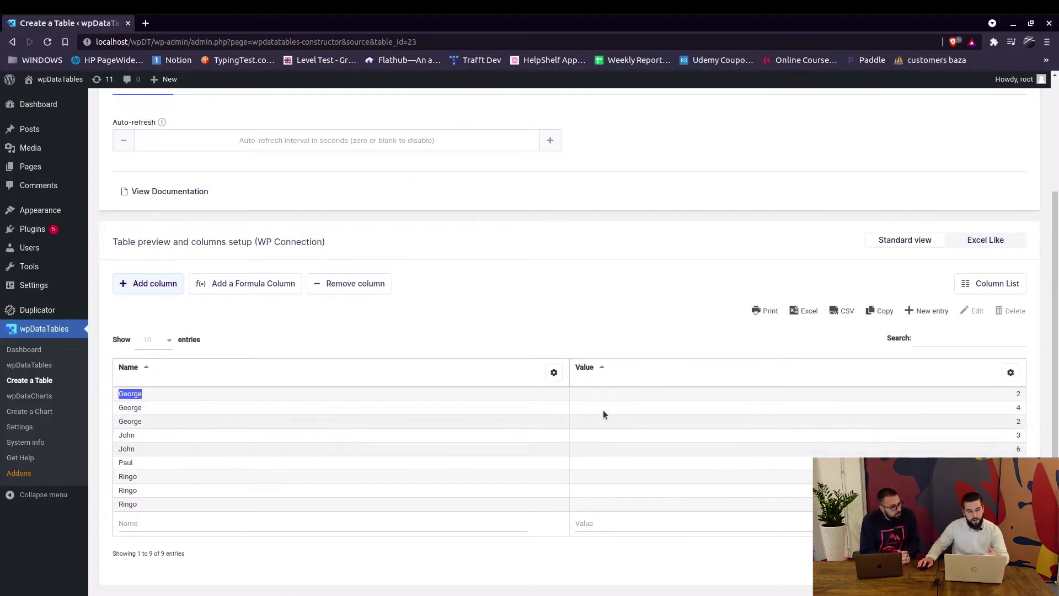
{"action": "middle_click", "coordinate": [41, 409]}
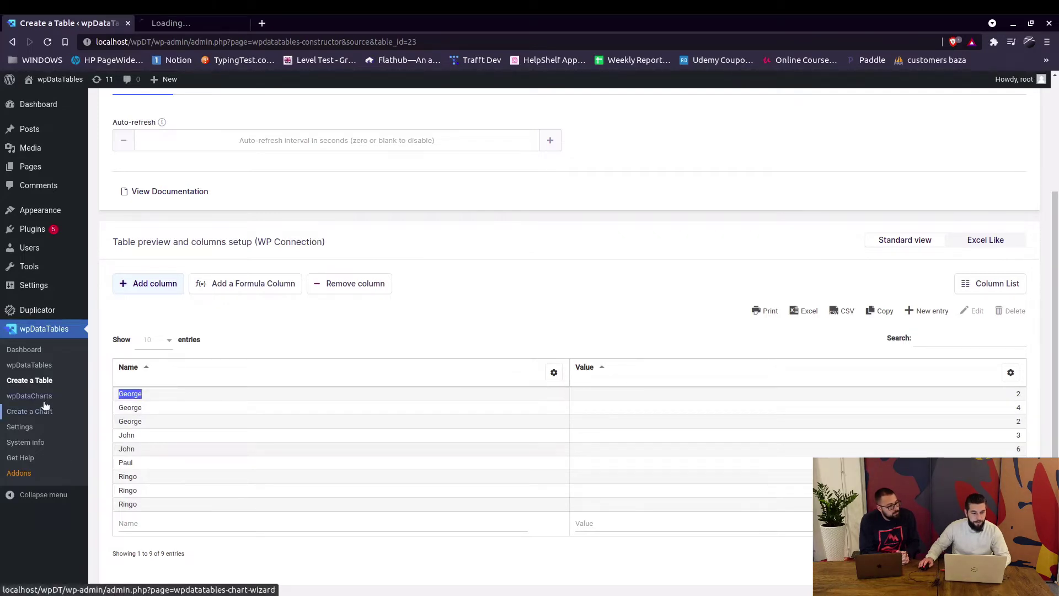
{"action": "left_click", "coordinate": [199, 22]}
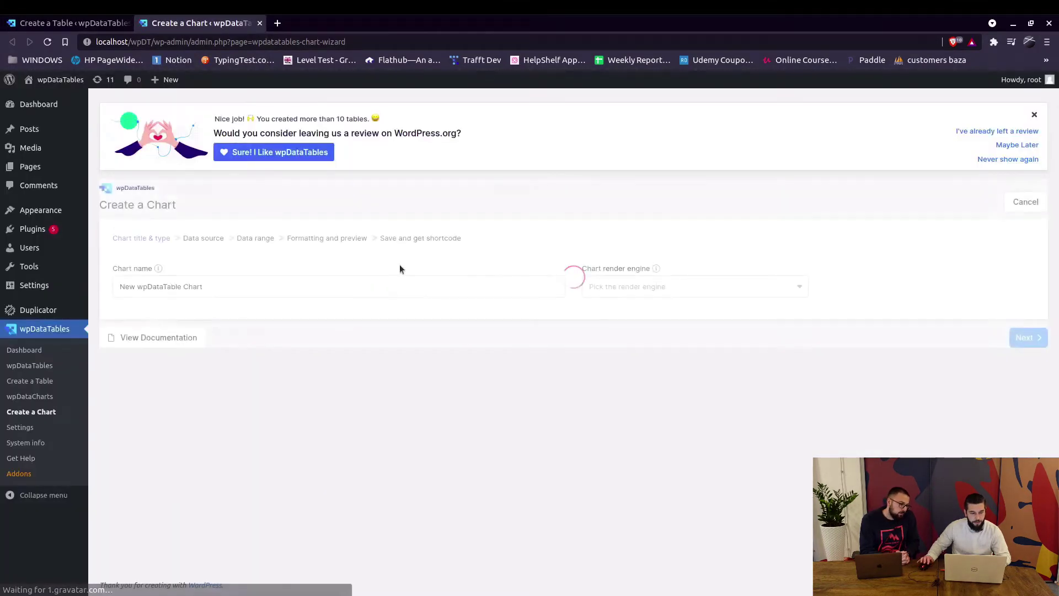
Name the chart 'Chart Grouping' and choose the HighCharts Basic column chart type
{"action": "triple_click", "coordinate": [511, 283]}
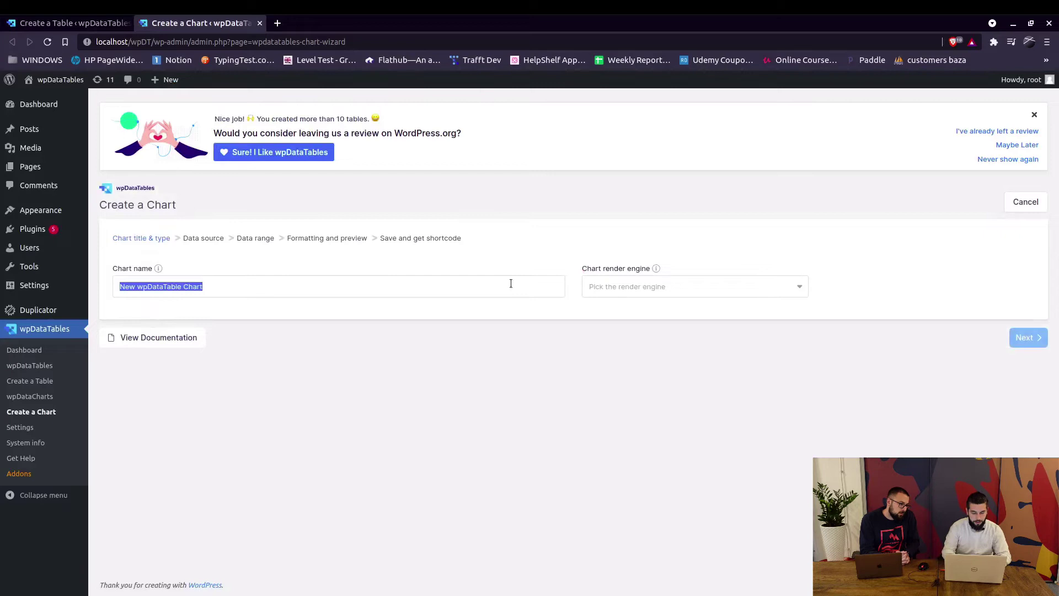
{"action": "type", "text": "Chart Grouping"}
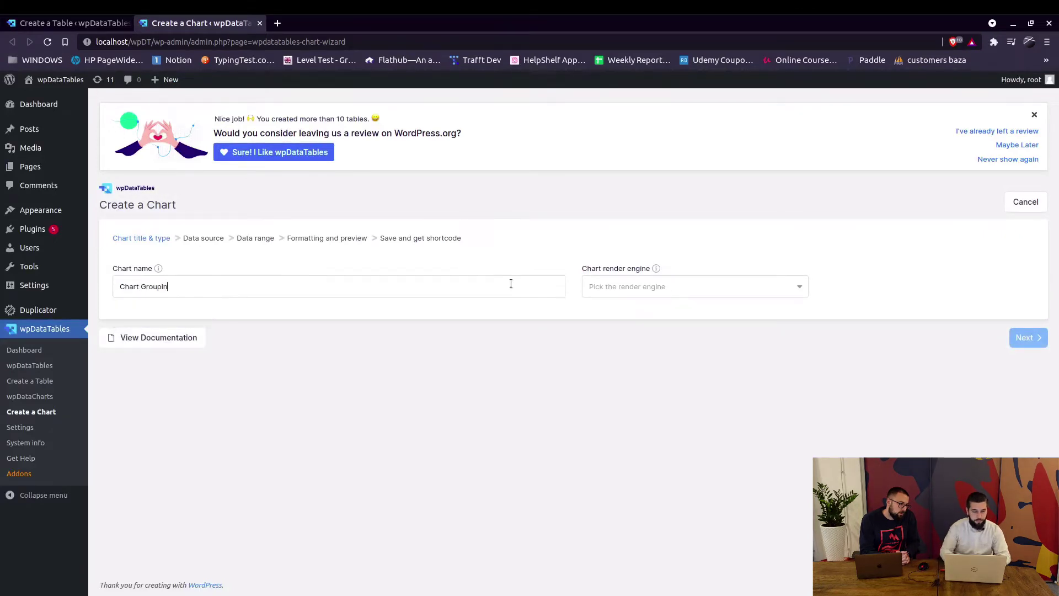
{"action": "left_click", "coordinate": [639, 286]}
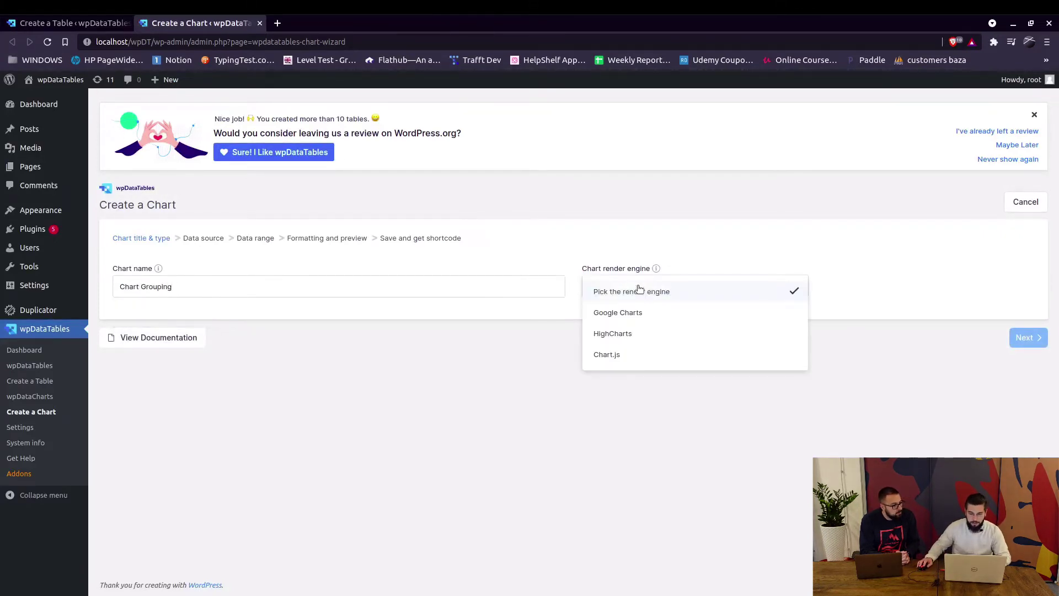
{"action": "left_click", "coordinate": [635, 333]}
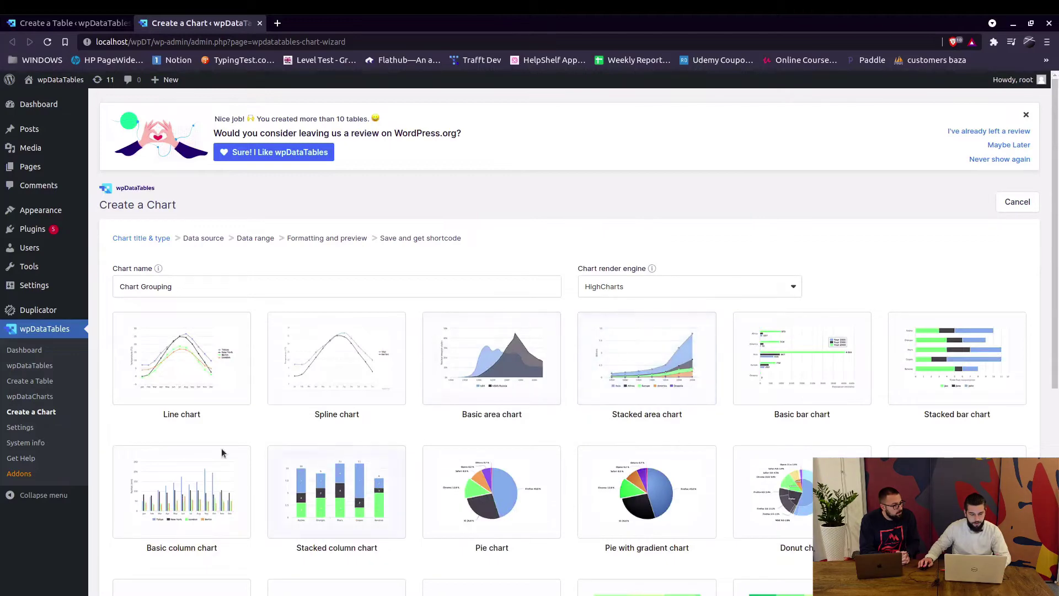
{"action": "left_click", "coordinate": [232, 469]}
{"action": "scroll", "coordinate": [550, 385], "scroll_direction": "down", "scroll_amount": 6}
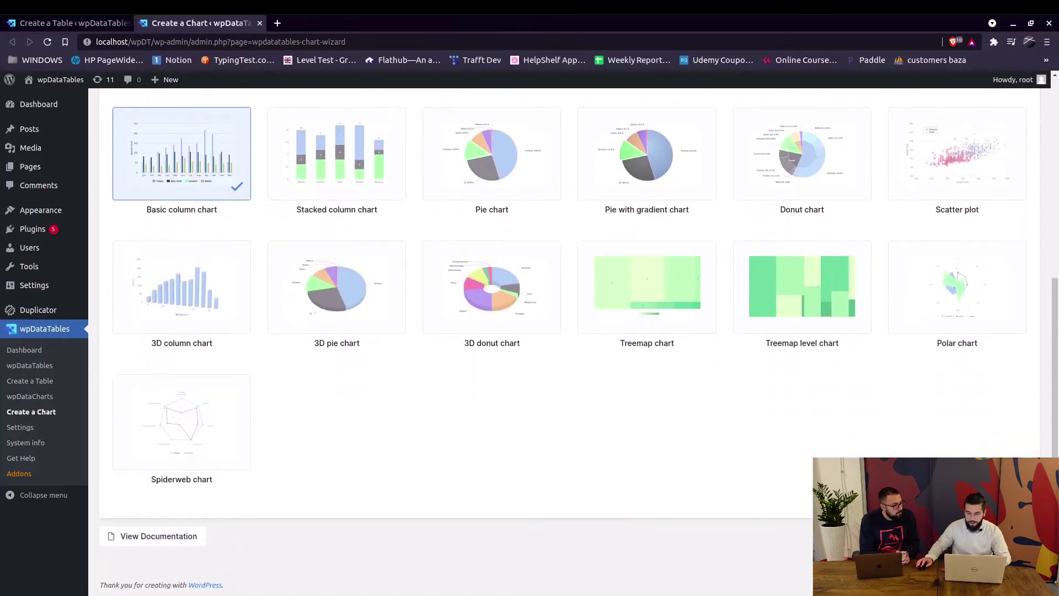
{"action": "left_click", "coordinate": [1028, 535]}
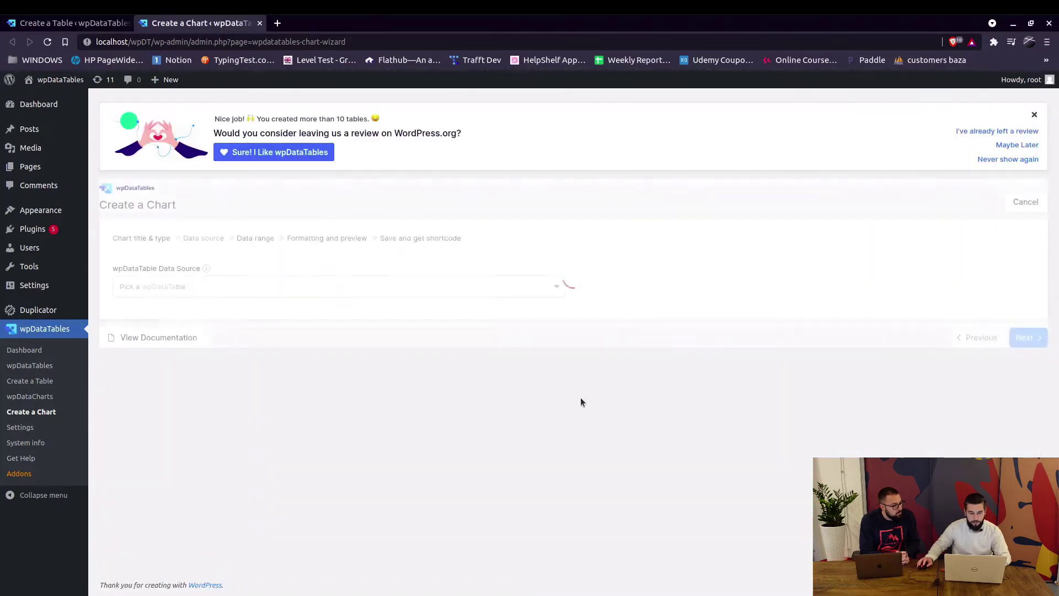
Select the Chart Grouping table as the chart's data source
{"action": "left_click", "coordinate": [544, 283]}
{"action": "scroll", "coordinate": [421, 481], "scroll_direction": "down", "scroll_amount": 3}
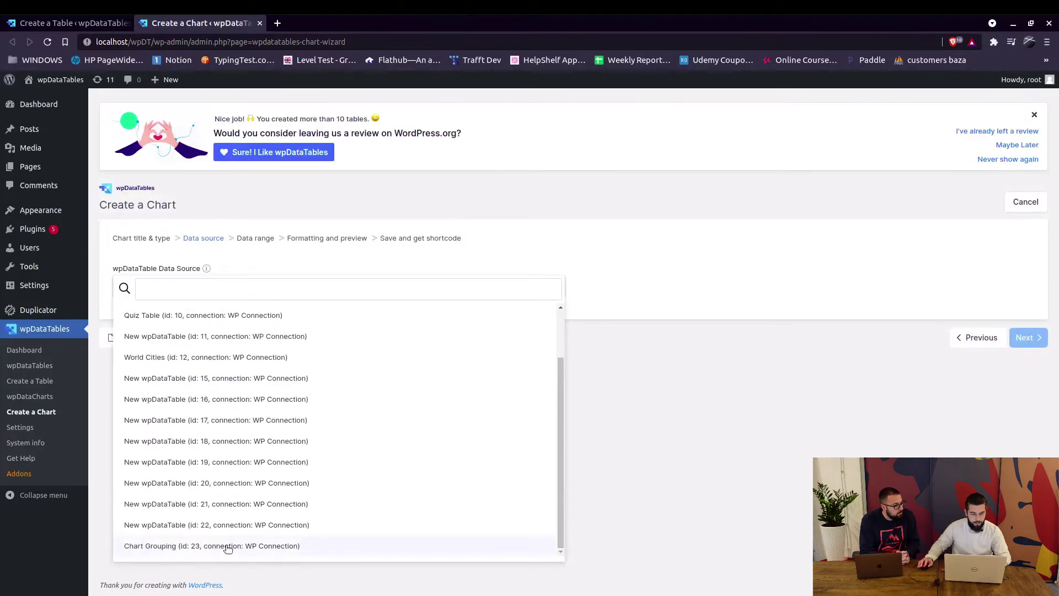
{"action": "left_click", "coordinate": [228, 546]}
{"action": "left_click", "coordinate": [1024, 337]}
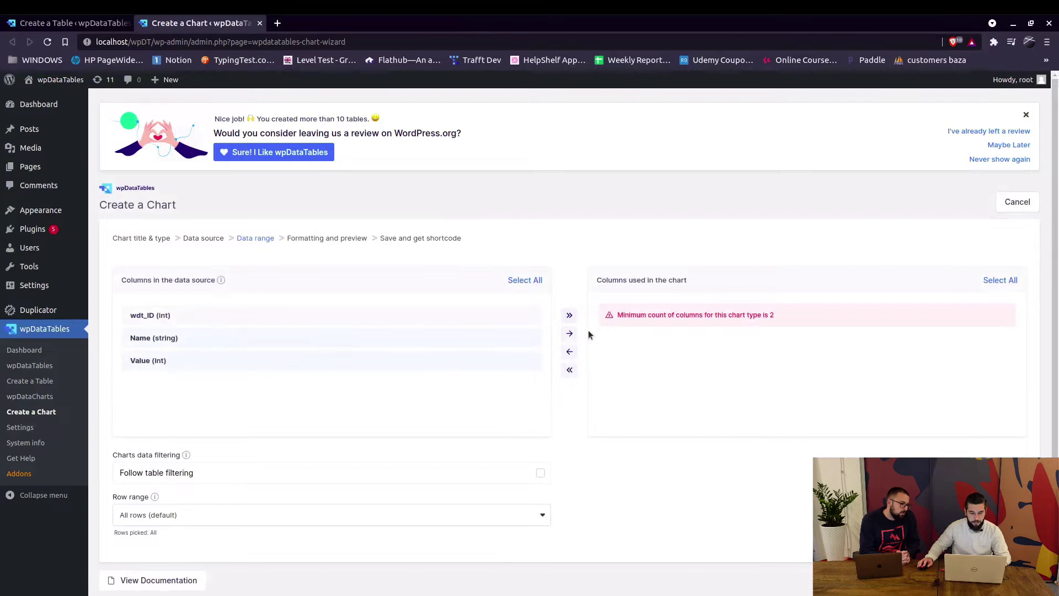
Add the Name and Value columns and turn on Follow table filtering
{"action": "left_click", "coordinate": [570, 333]}
{"action": "scroll", "coordinate": [462, 435], "scroll_direction": "down", "scroll_amount": 1}
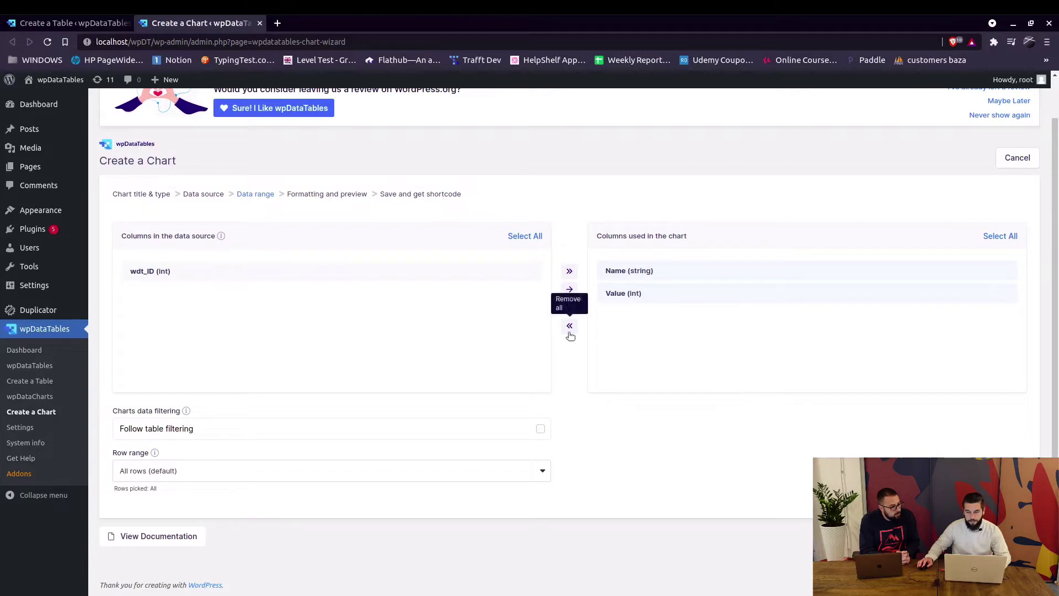
{"action": "left_click", "coordinate": [541, 429]}
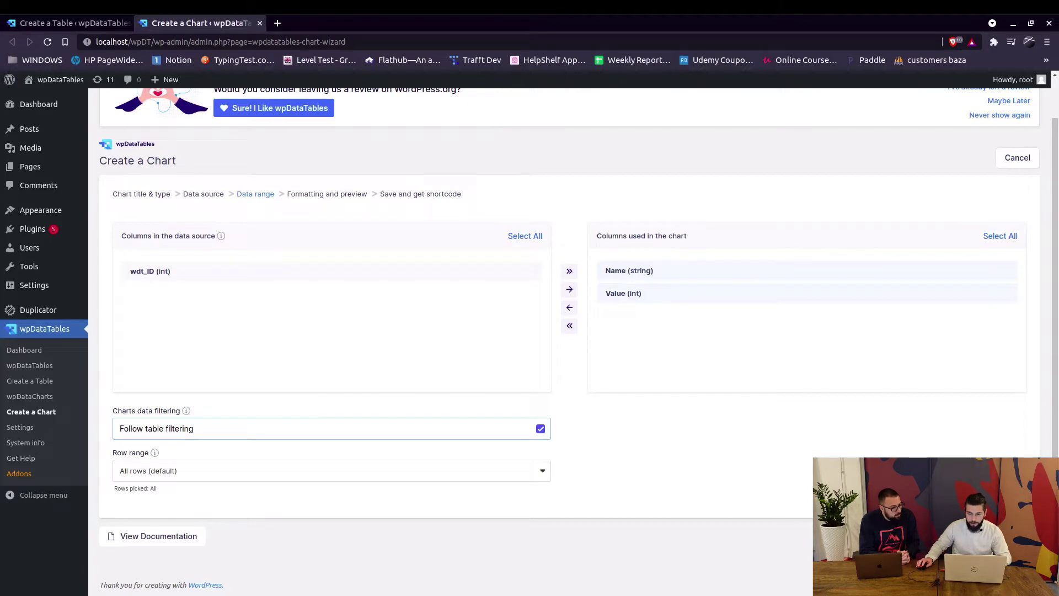
Enable grouping so the column chart sums values per name
{"action": "left_click", "coordinate": [1003, 497]}
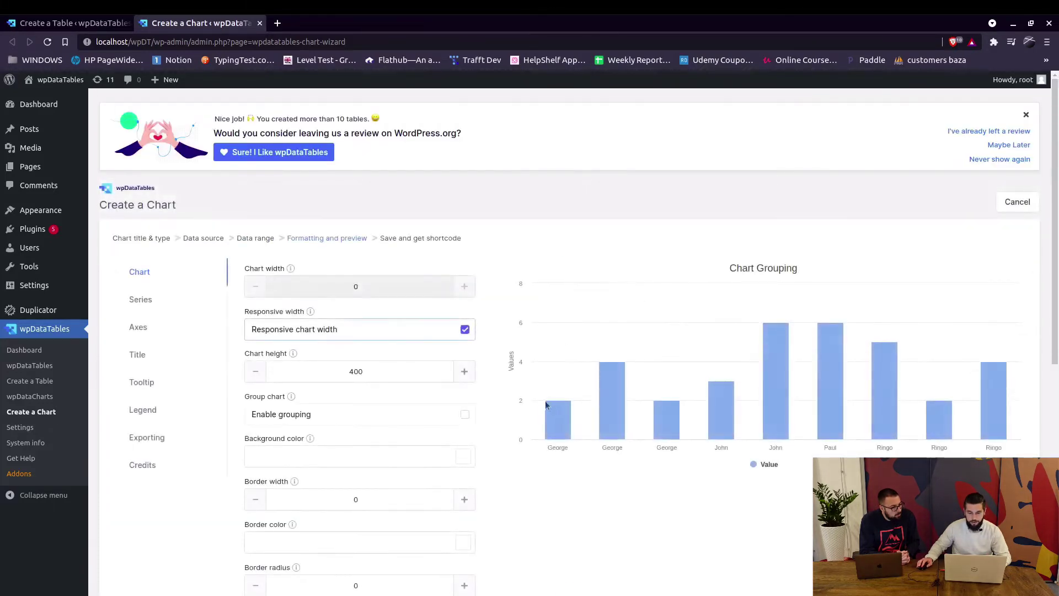
{"action": "mouse_move", "coordinate": [561, 420]}
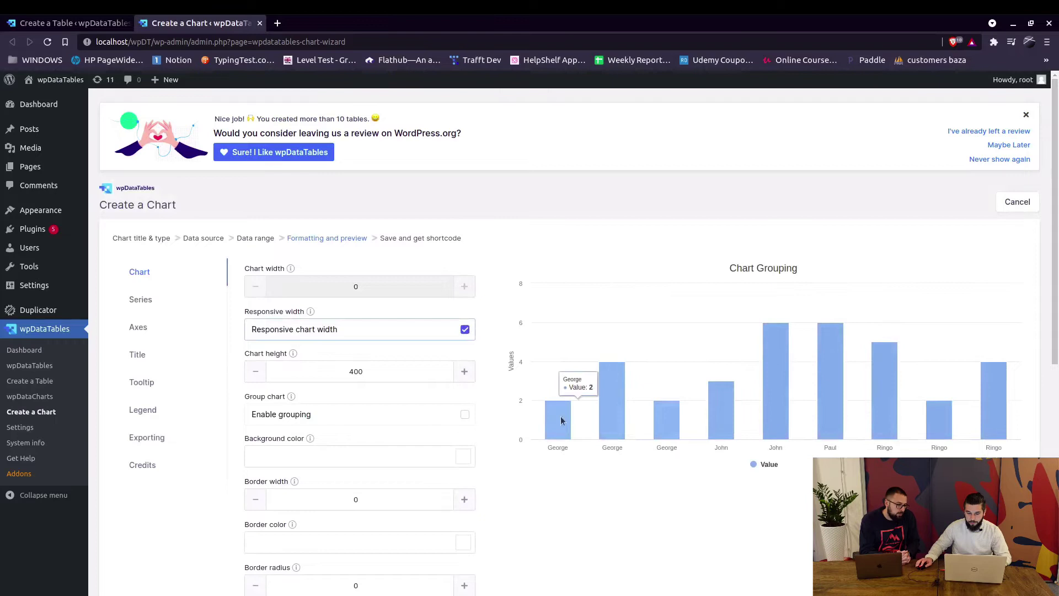
{"action": "mouse_move", "coordinate": [595, 405]}
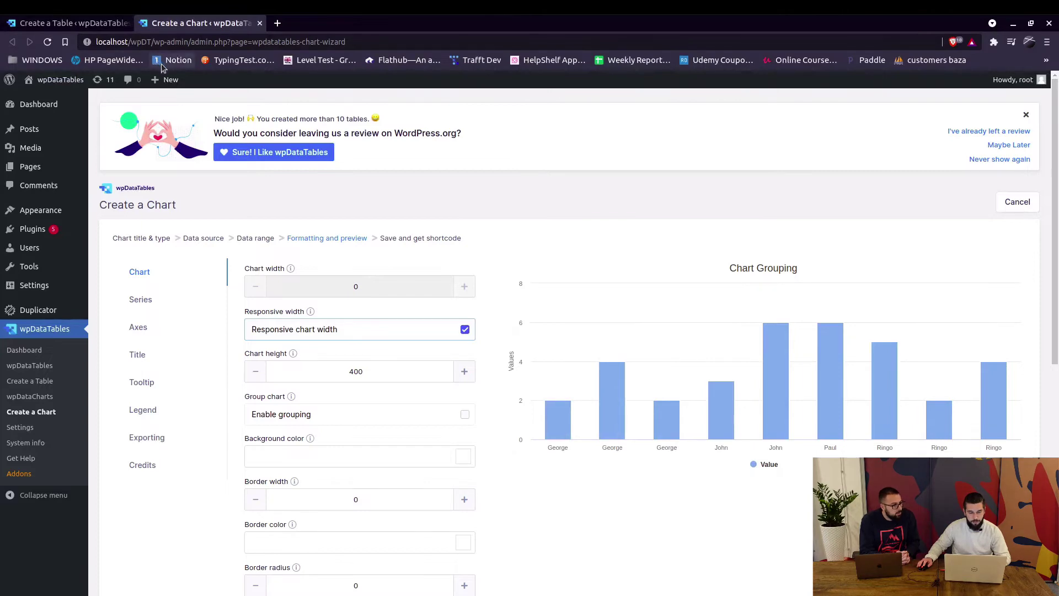
{"action": "key", "text": "ctrl+Page_Up"}
{"action": "key", "text": "ctrl+Page_Down"}
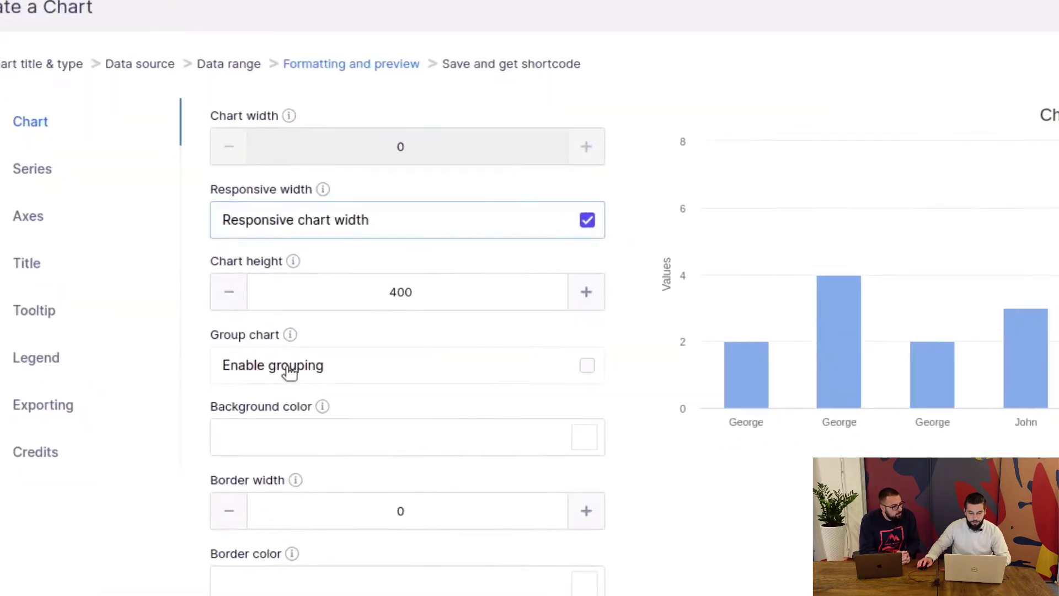
{"action": "left_click", "coordinate": [291, 415]}
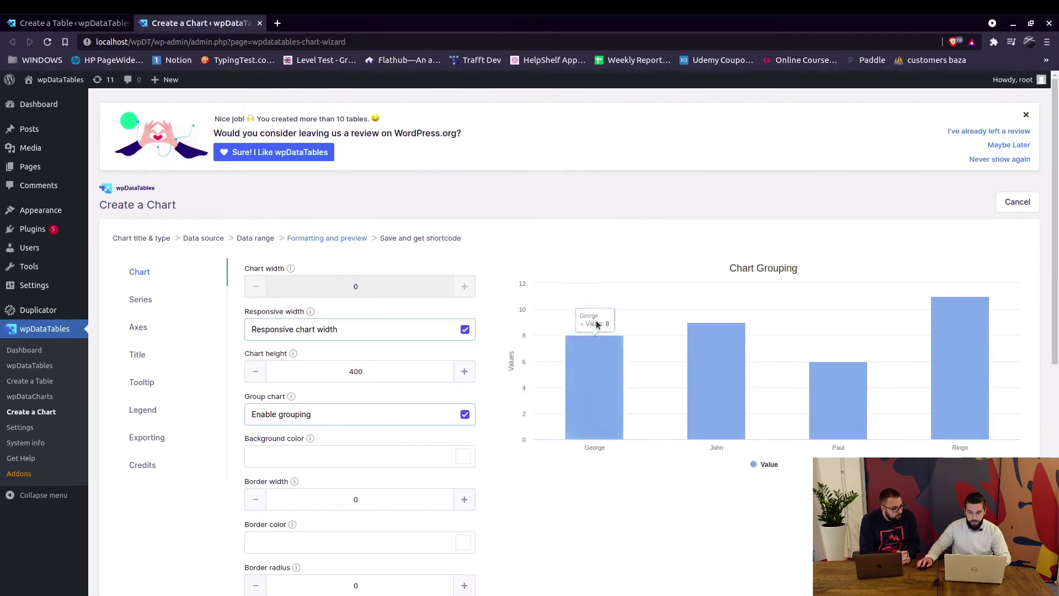
Review the formatting options and save the chart to get shortcode [wpdatachart id=7]
{"action": "mouse_move", "coordinate": [743, 404]}
{"action": "mouse_move", "coordinate": [838, 405]}
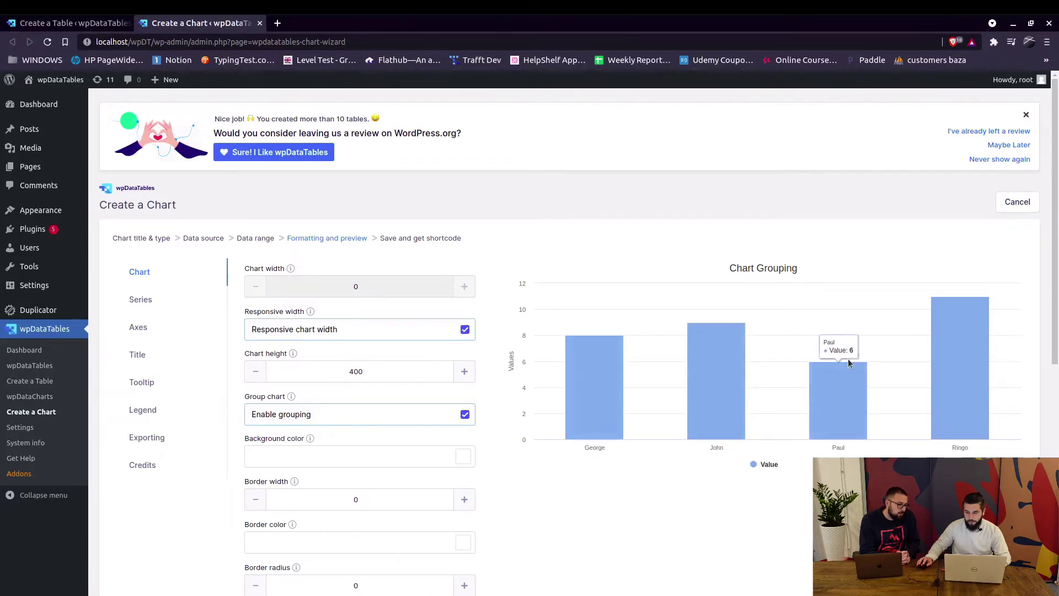
{"action": "mouse_move", "coordinate": [948, 397]}
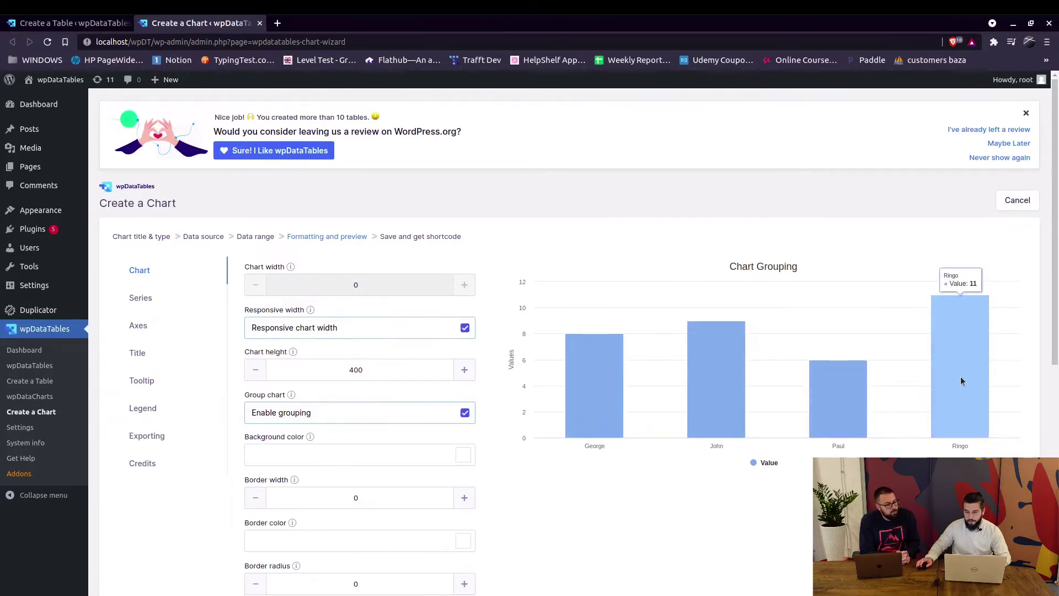
{"action": "scroll", "coordinate": [952, 371], "scroll_direction": "down", "scroll_amount": 5}
{"action": "scroll", "coordinate": [917, 420], "scroll_direction": "down", "scroll_amount": 2}
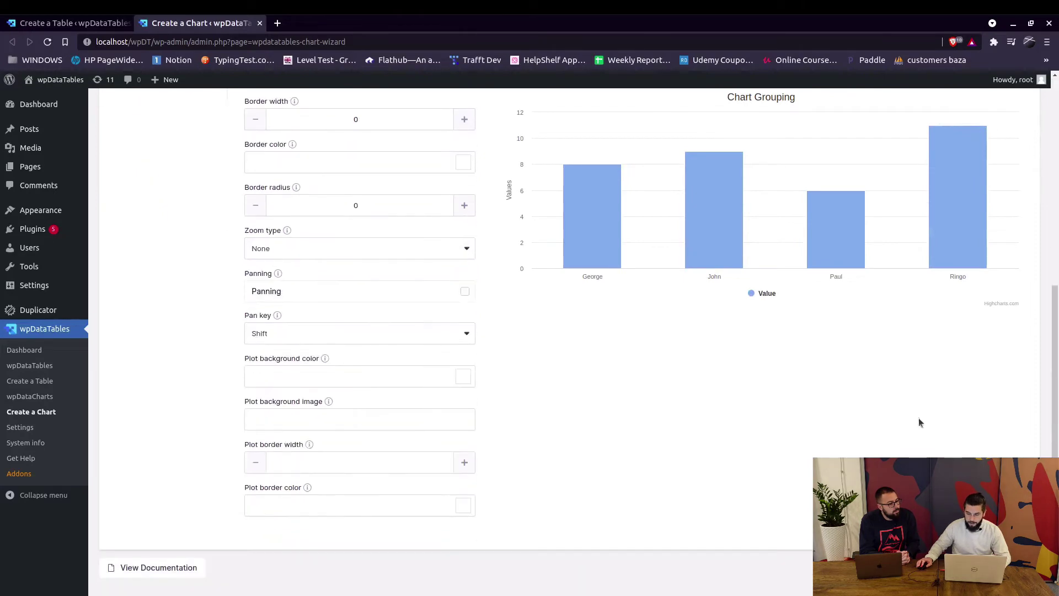
{"action": "scroll", "coordinate": [940, 413], "scroll_direction": "up", "scroll_amount": 3}
{"action": "scroll", "coordinate": [949, 425], "scroll_direction": "down", "scroll_amount": 1}
{"action": "scroll", "coordinate": [950, 425], "scroll_direction": "down", "scroll_amount": 2}
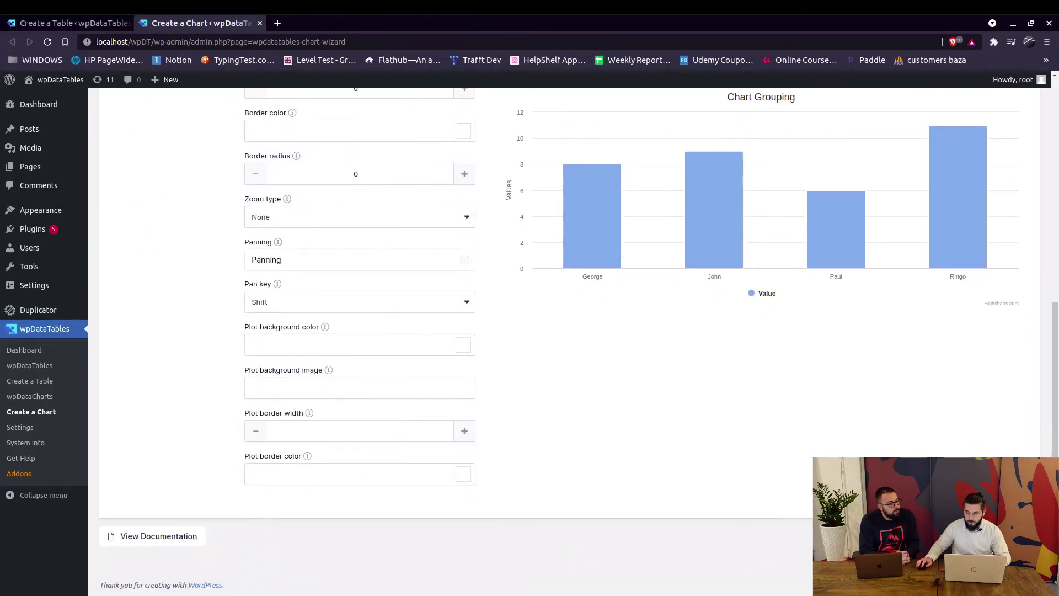
{"action": "left_click", "coordinate": [1014, 536]}
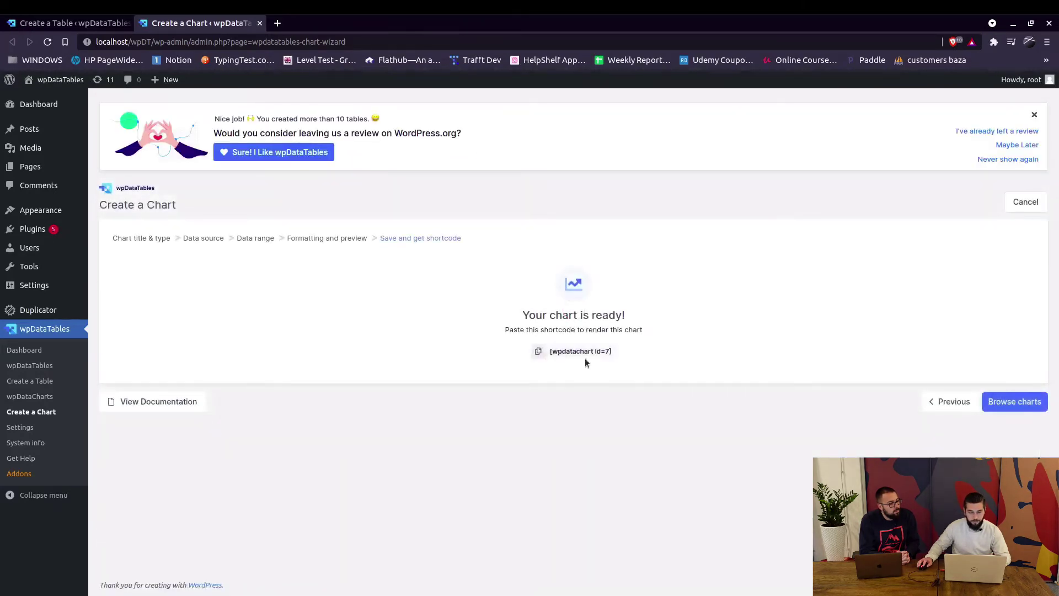
Copy the chart shortcode and start a new page titled 'Chart Group'
{"action": "left_click", "coordinate": [542, 351]}
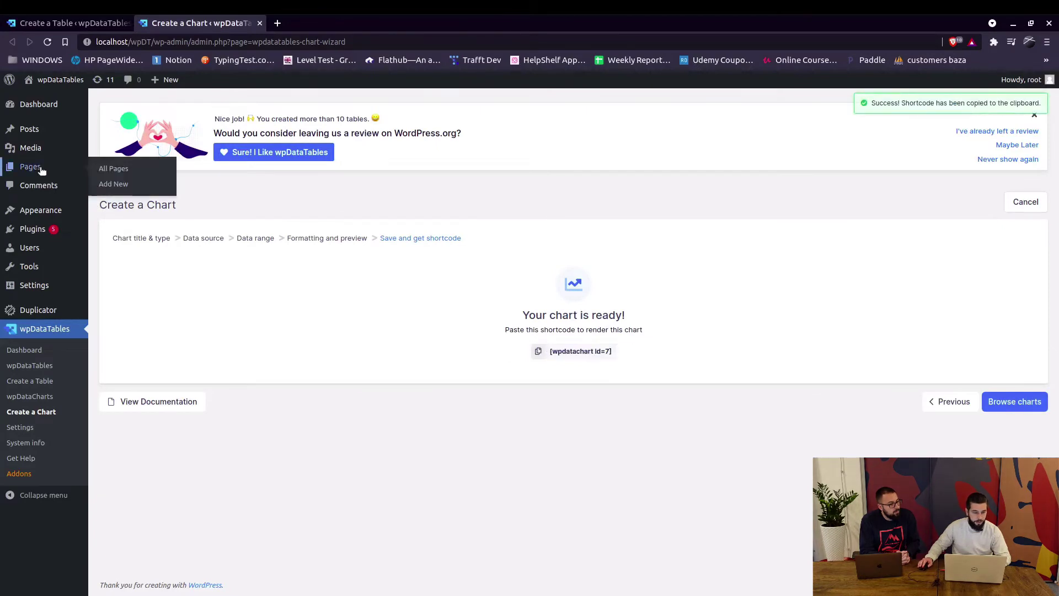
{"action": "middle_click", "coordinate": [113, 184]}
{"action": "left_click", "coordinate": [304, 25]}
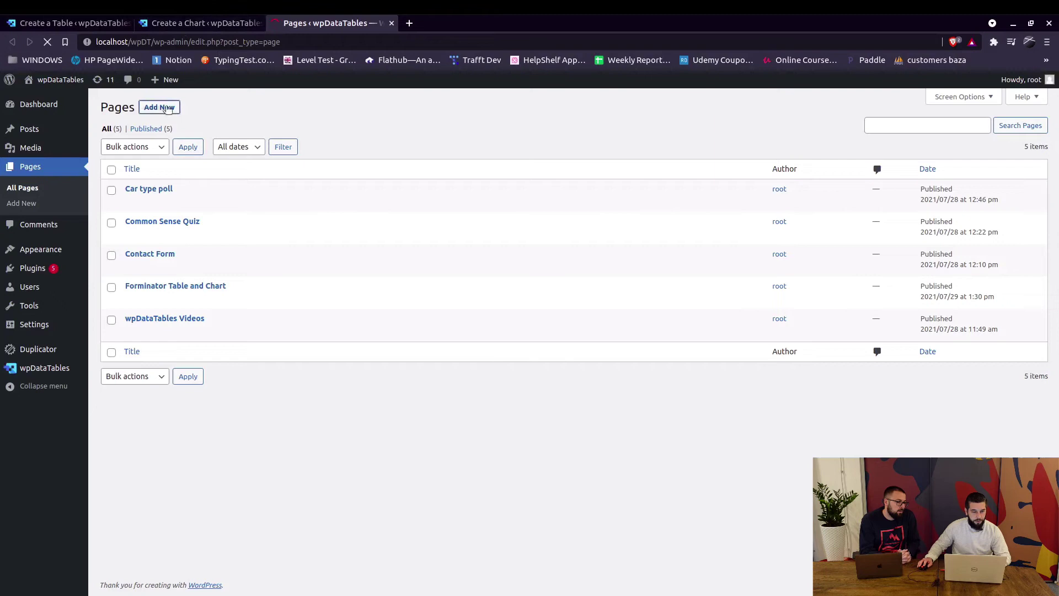
{"action": "left_click", "coordinate": [160, 107]}
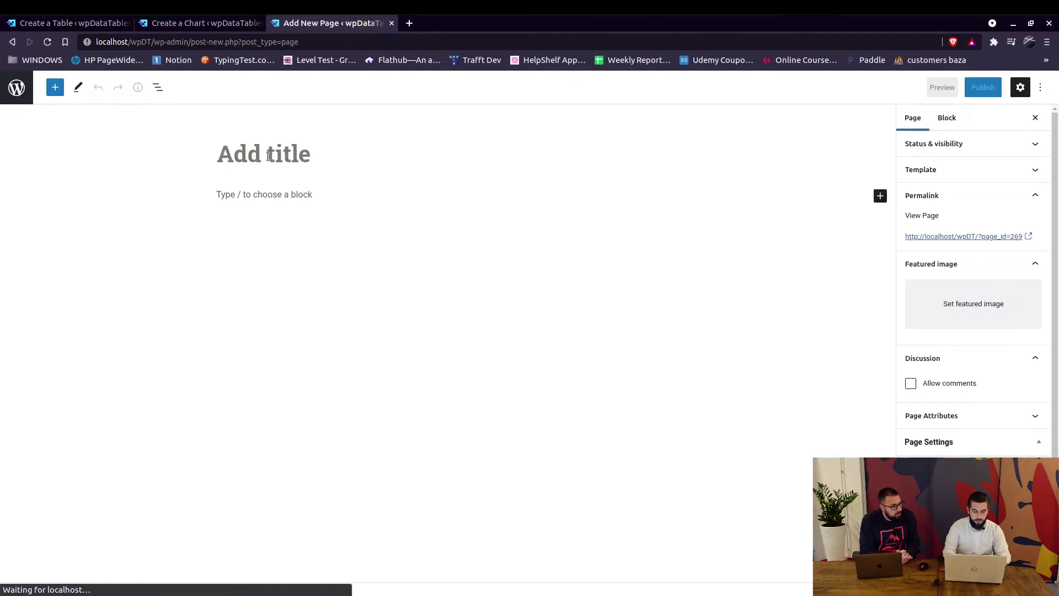
{"action": "type", "text": "Chart Group"}
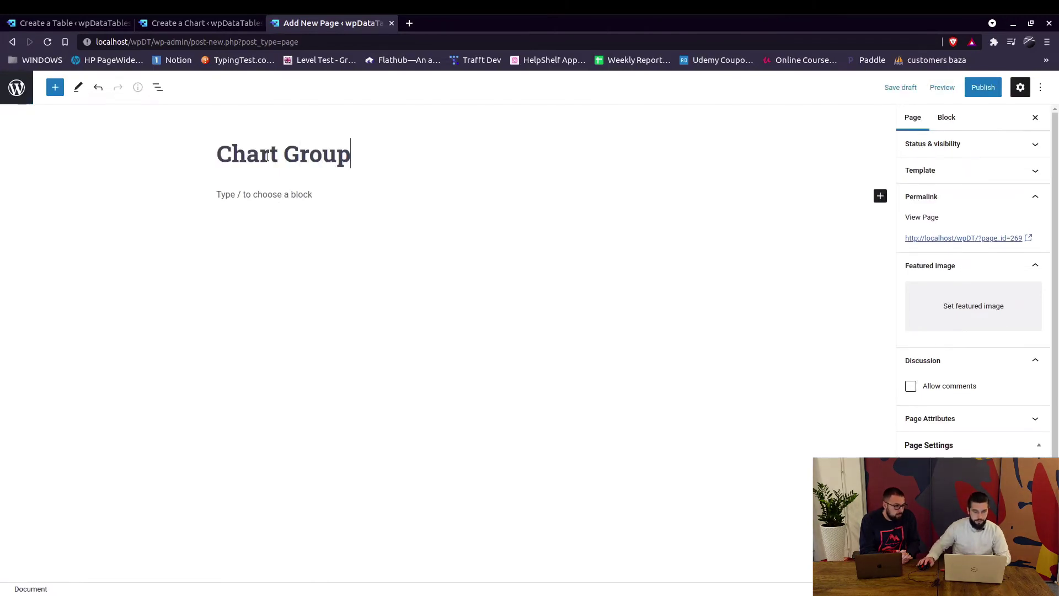
Paste the chart shortcode, then the Chart Grouping table shortcode below it
{"action": "left_click", "coordinate": [283, 195]}
{"action": "type", "text": "[wpdatachart id=7]"}
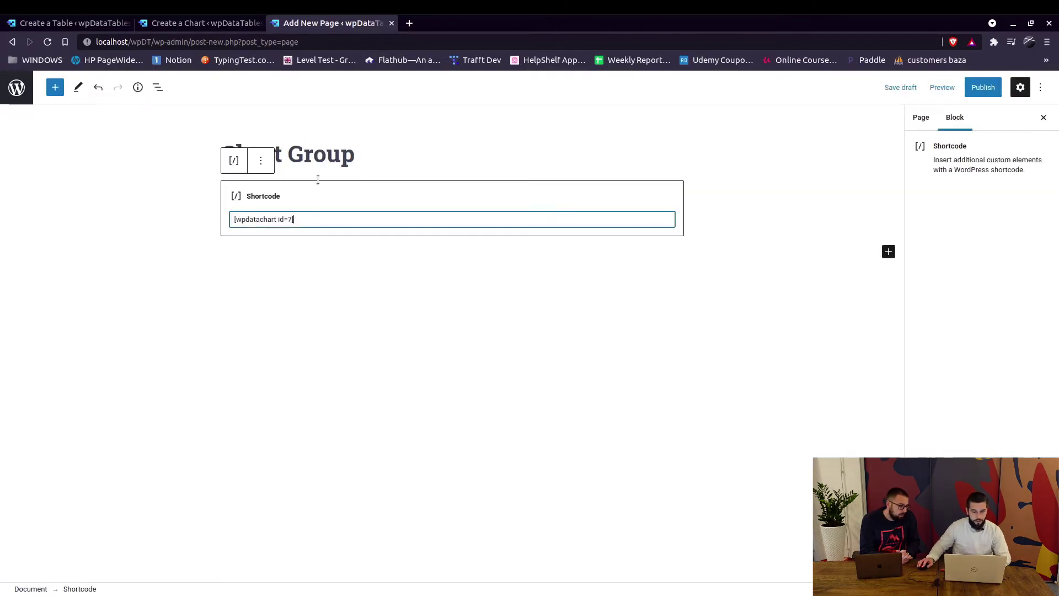
{"action": "left_click", "coordinate": [324, 270]}
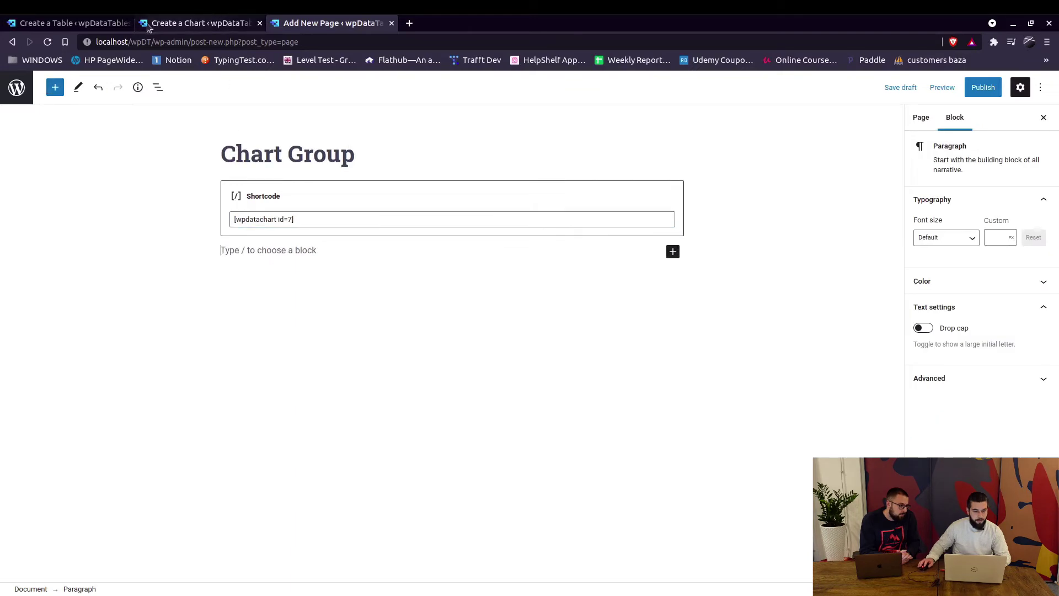
{"action": "left_click", "coordinate": [69, 22]}
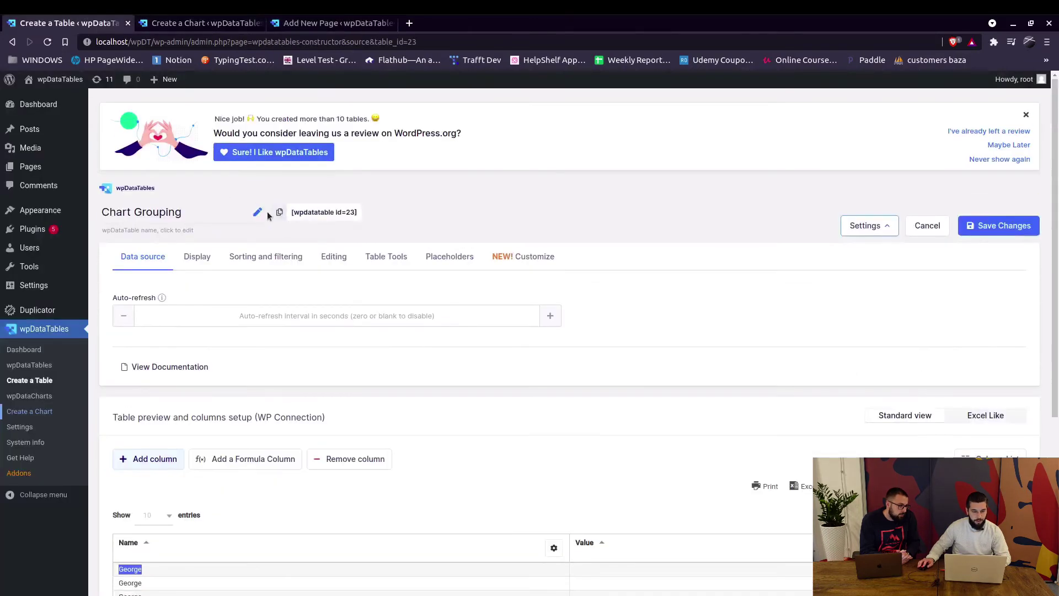
{"action": "left_click", "coordinate": [311, 25]}
{"action": "type", "text": "[wpdatatable id=23]"}
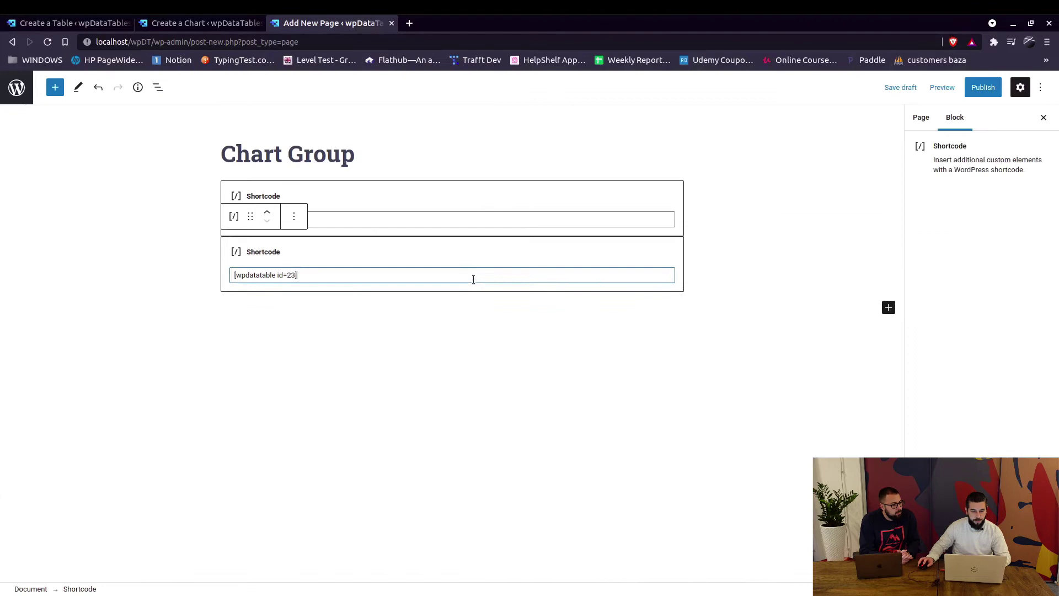
Publish the Chart Group page and view it live
{"action": "left_click", "coordinate": [974, 89]}
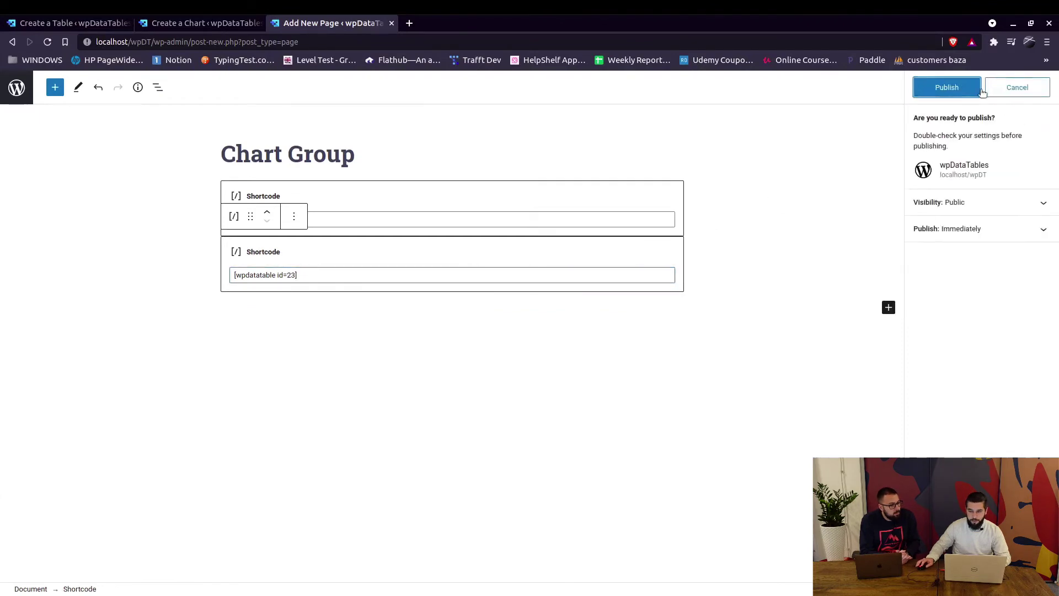
{"action": "left_click", "coordinate": [946, 87]}
{"action": "left_click", "coordinate": [113, 562]}
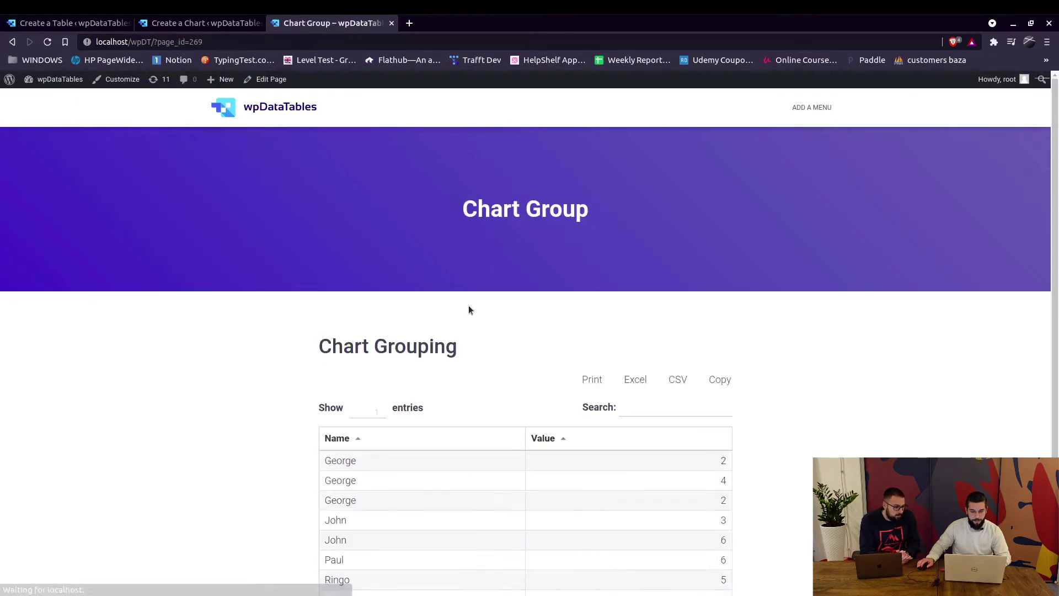
Filter the table's Name column to 'John' and check the single bar totals 9
{"action": "scroll", "coordinate": [471, 298], "scroll_direction": "down", "scroll_amount": 2}
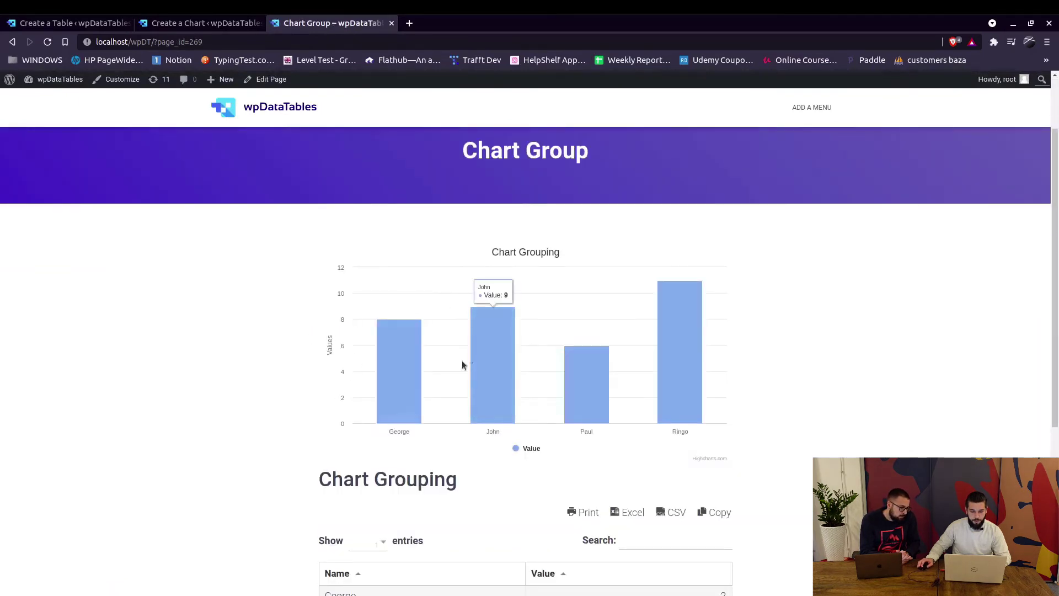
{"action": "scroll", "coordinate": [462, 360], "scroll_direction": "down", "scroll_amount": 5}
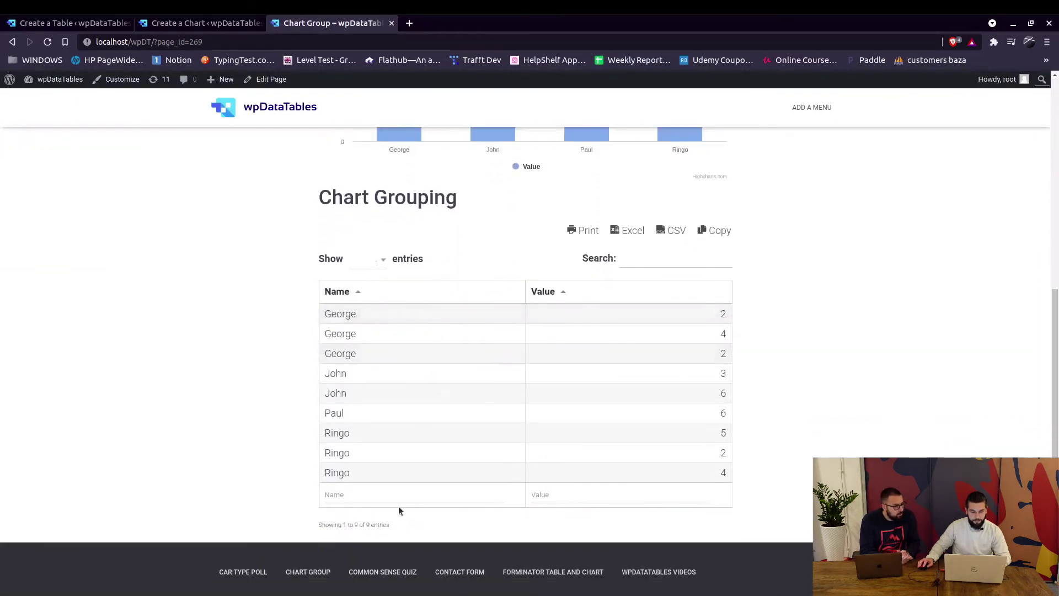
{"action": "type", "text": "John"}
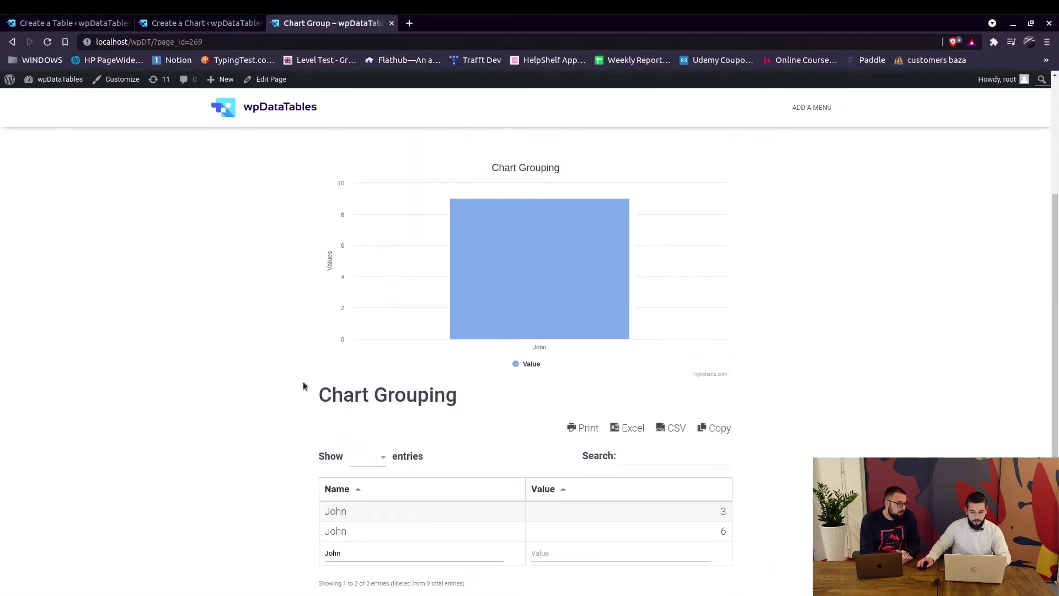
{"action": "mouse_move", "coordinate": [517, 263]}
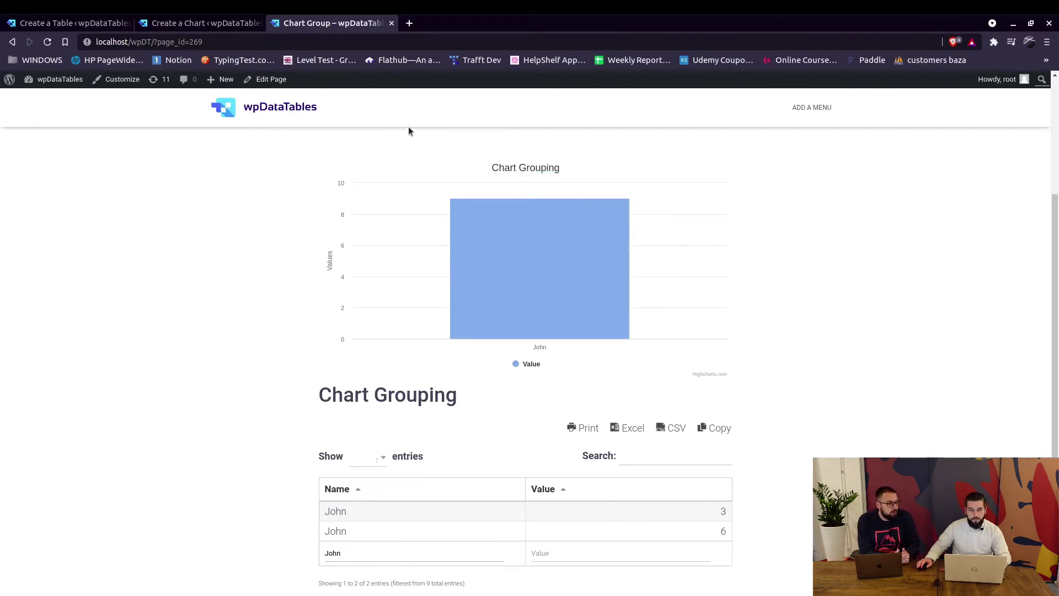
Uncheck Enable grouping in the chart's formatting step, then return to the Chart Group page
{"action": "left_click", "coordinate": [218, 24]}
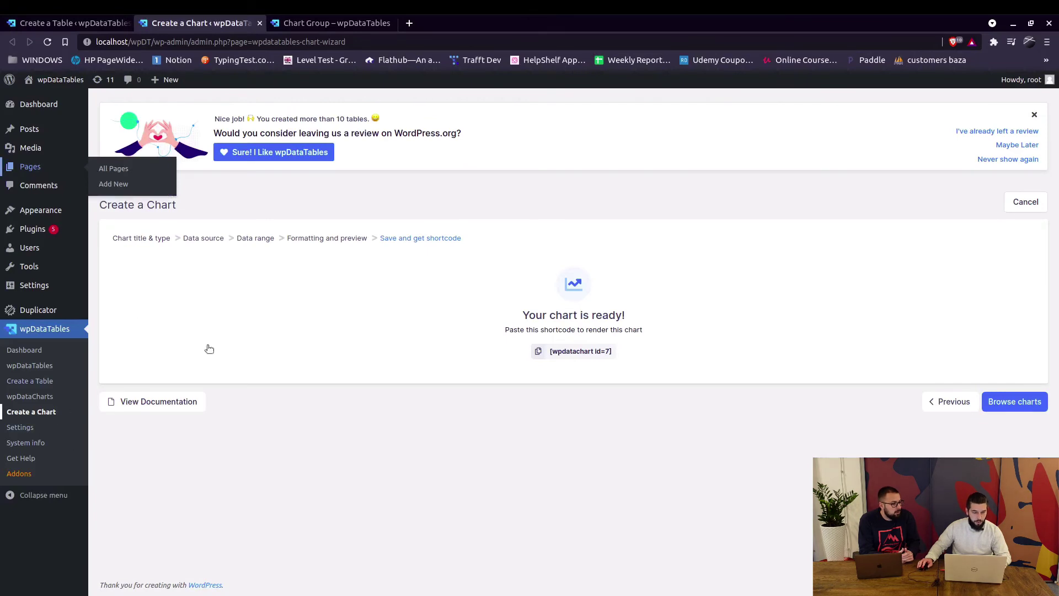
{"action": "left_click", "coordinate": [942, 413]}
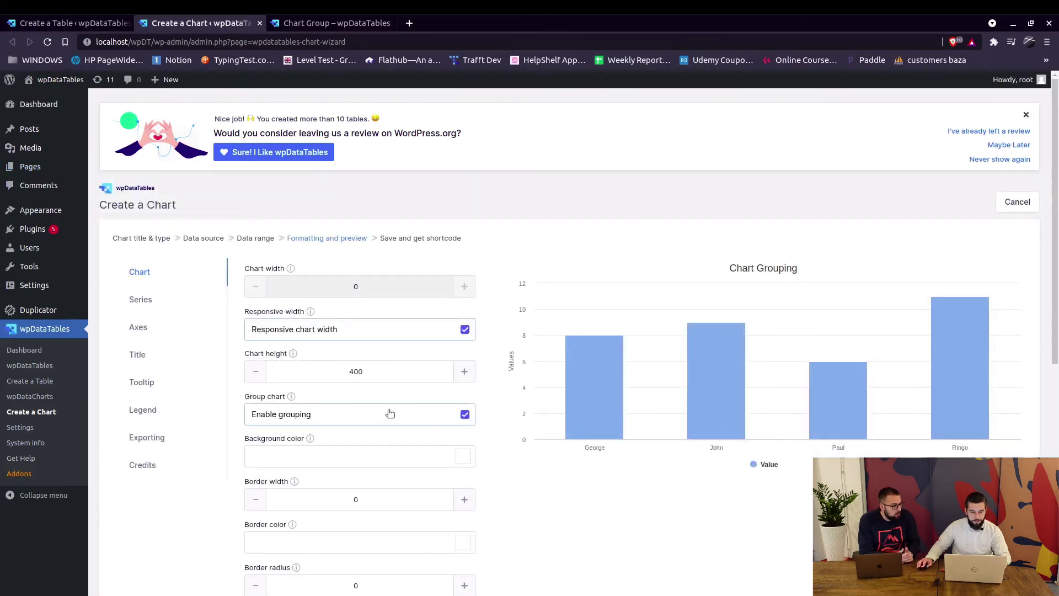
{"action": "left_click", "coordinate": [440, 418]}
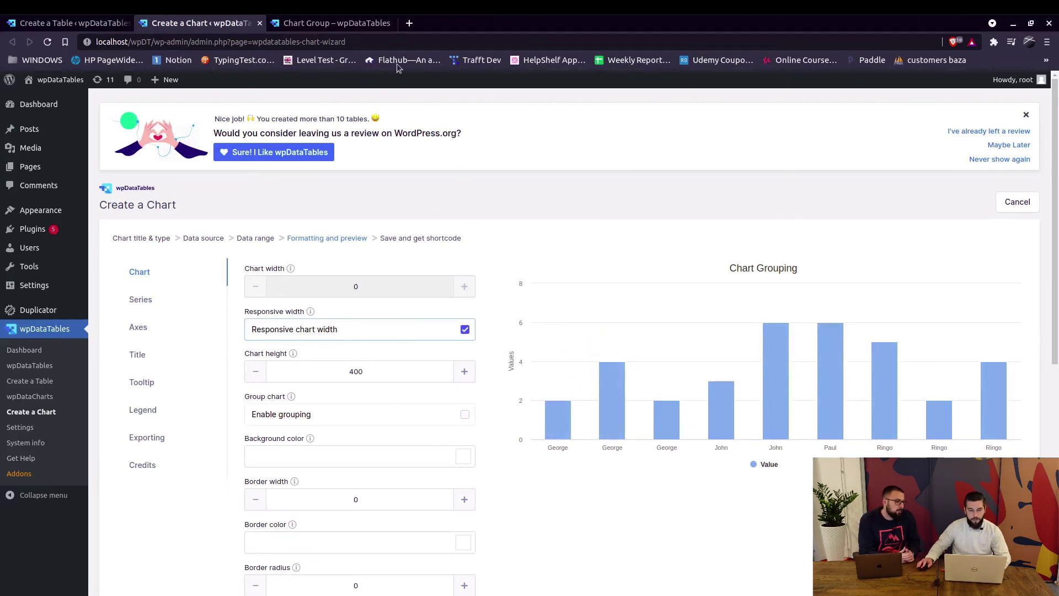
{"action": "key", "text": "ctrl+Tab"}
Scroll down the Chart Group page to the table's Name filter
{"action": "scroll", "coordinate": [521, 259], "scroll_direction": "down", "scroll_amount": 2}
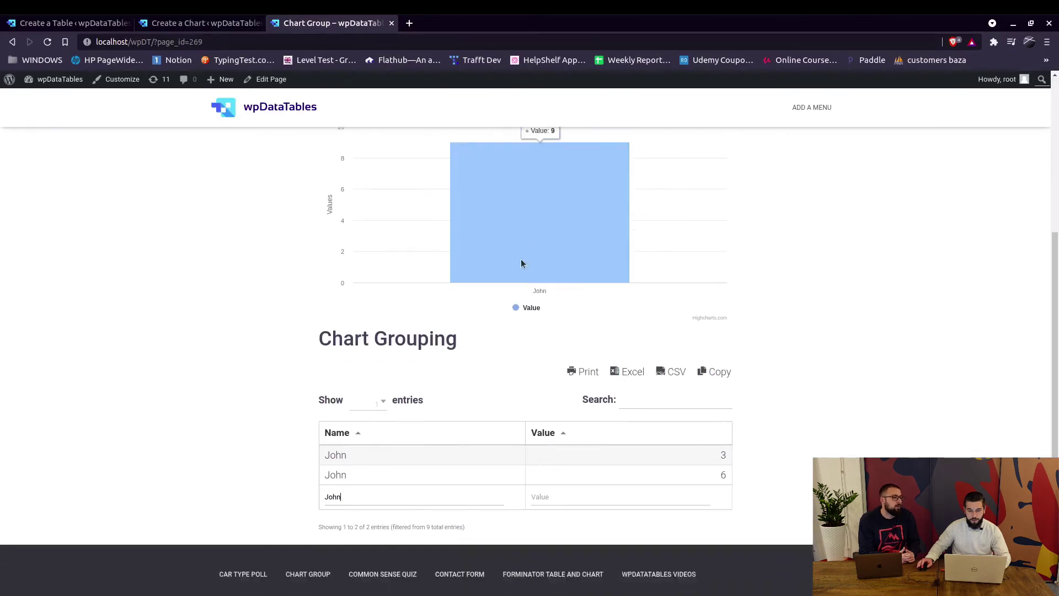